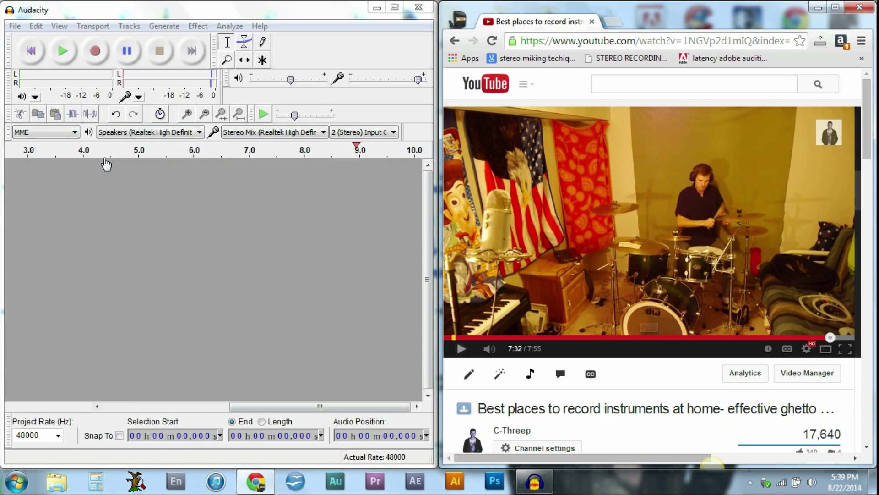
- Capture about seven seconds of the YouTube video's playback in Audacity, then stop recording
left_click(98, 54)
left_click(459, 350)
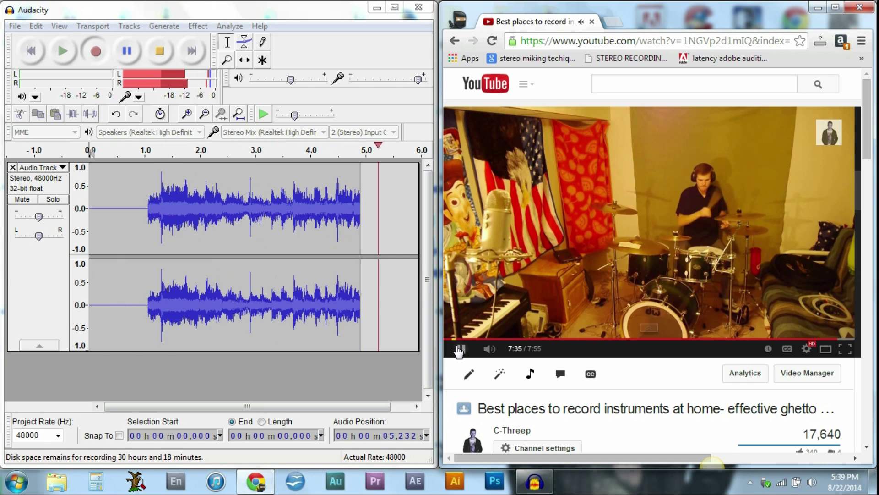
left_click(459, 349)
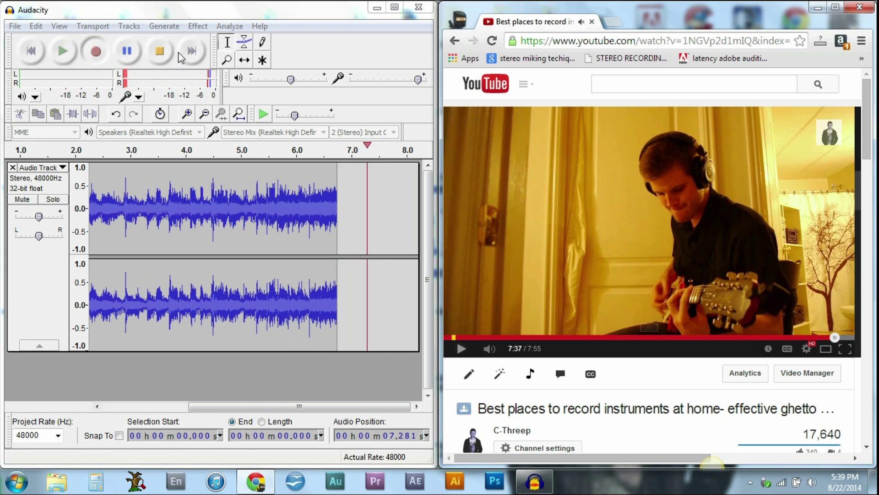
left_click(160, 50)
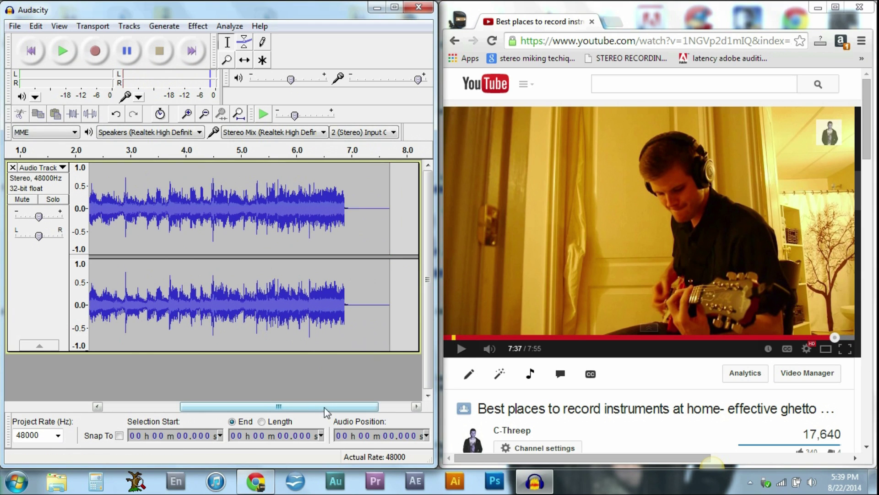
left_click_drag(325, 407, 138, 389)
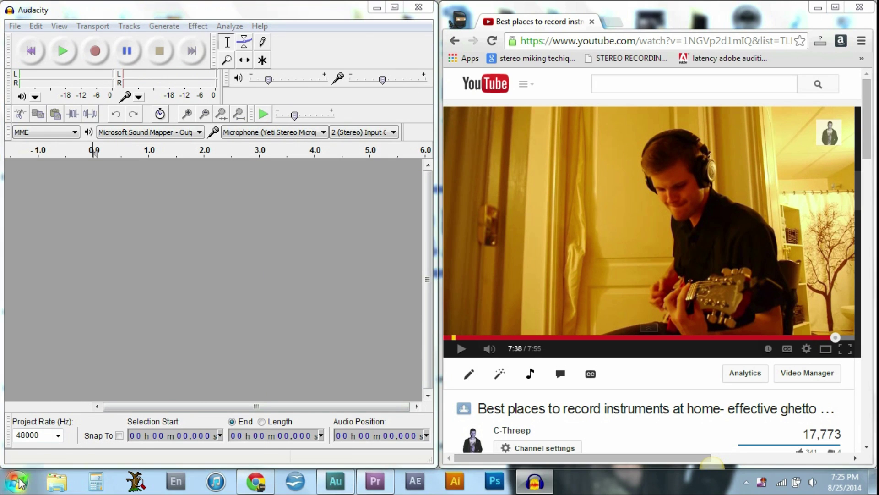
- Open the Windows Sound settings through Control Panel's Hardware and Sound
left_click(19, 481)
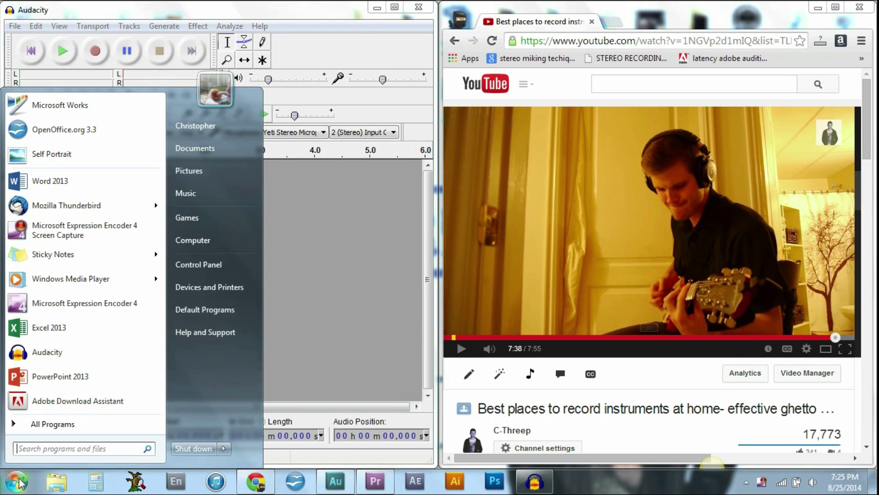
left_click(203, 269)
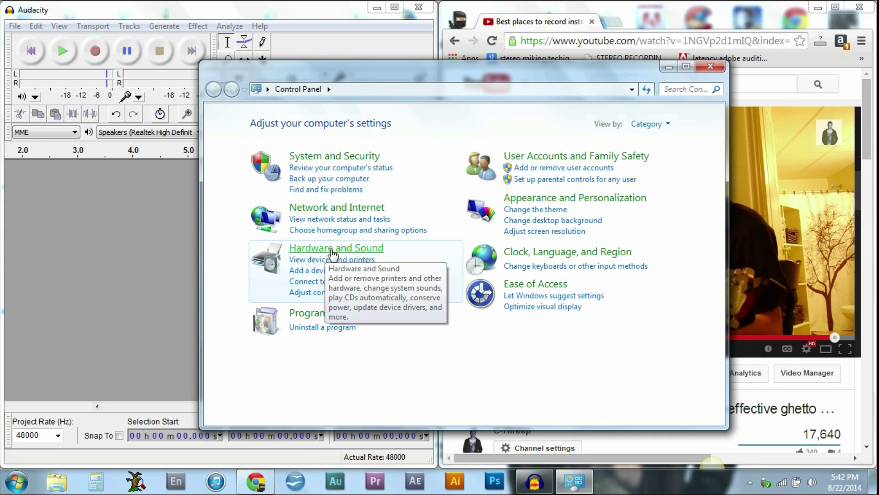
left_click(318, 250)
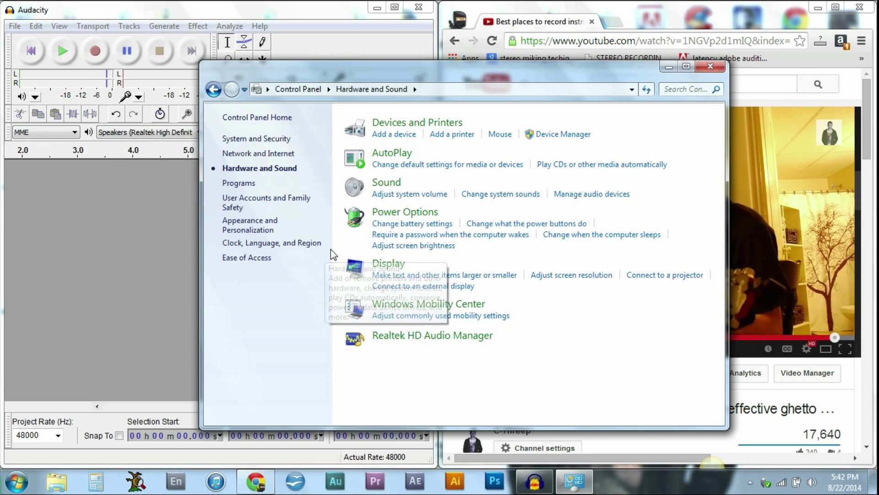
left_click(386, 183)
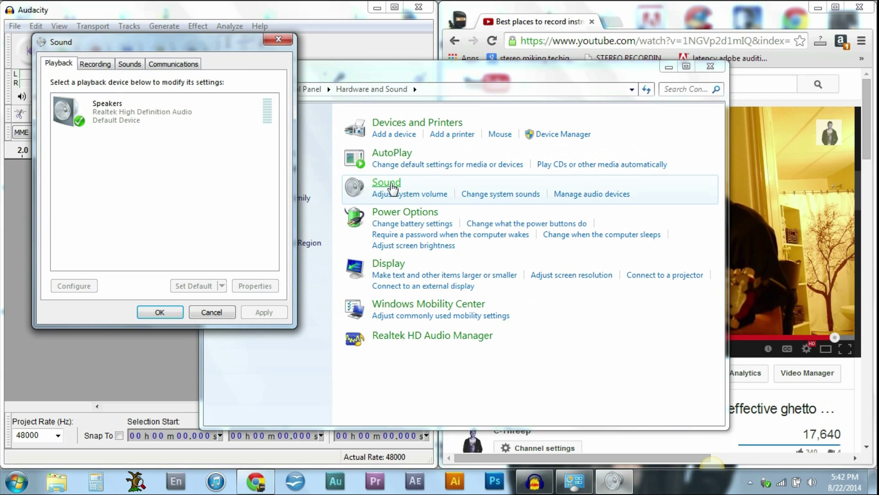
- Enable the Stereo Mix recording device, confirm with OK, and close Control Panel
left_click(94, 66)
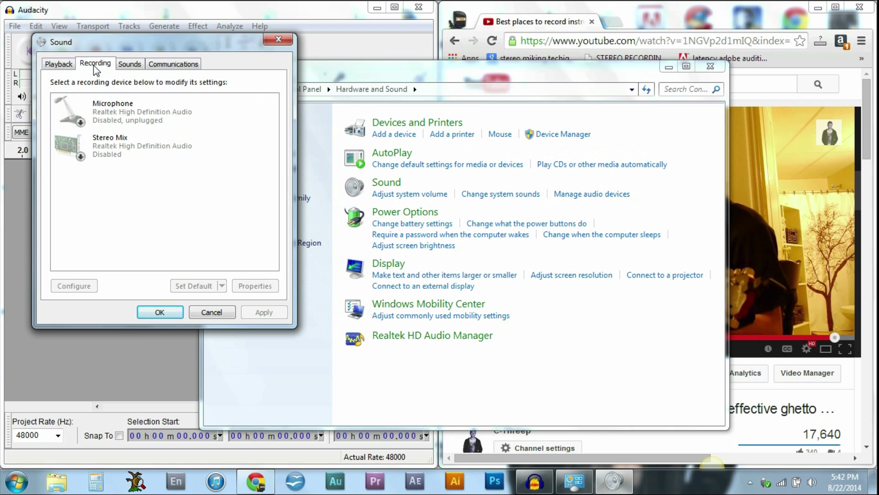
right_click(153, 149)
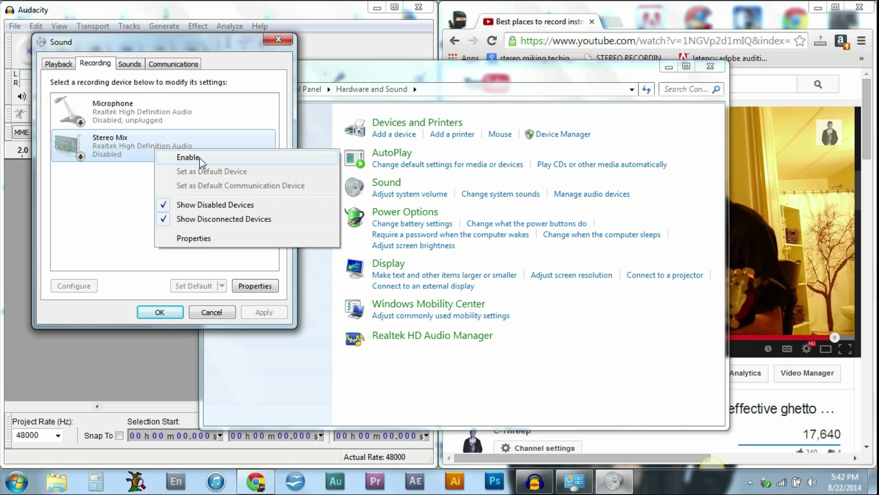
left_click(188, 157)
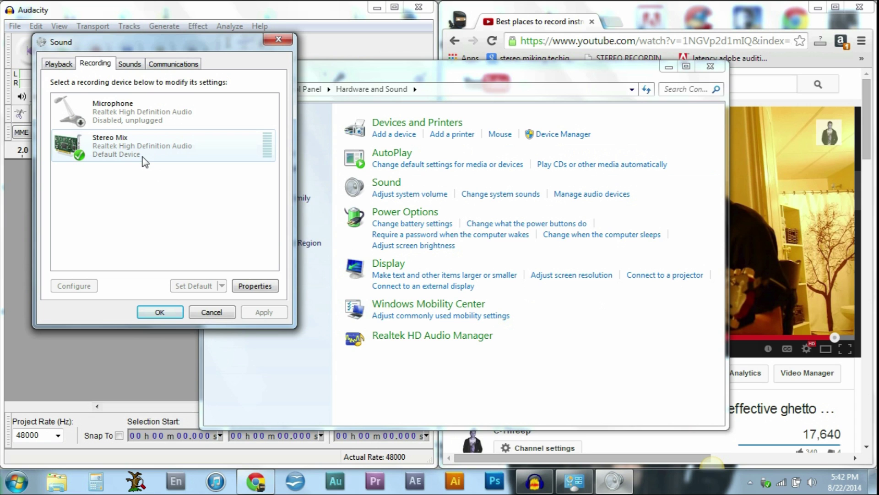
left_click(159, 313)
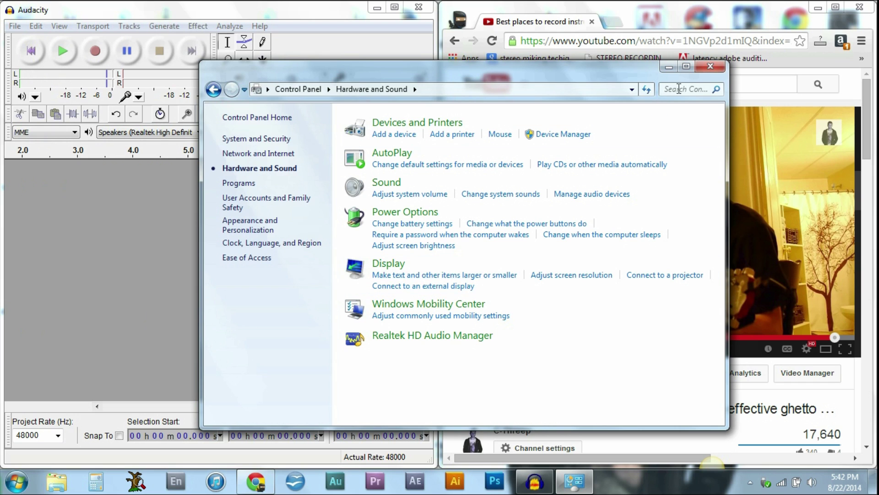
left_click(711, 67)
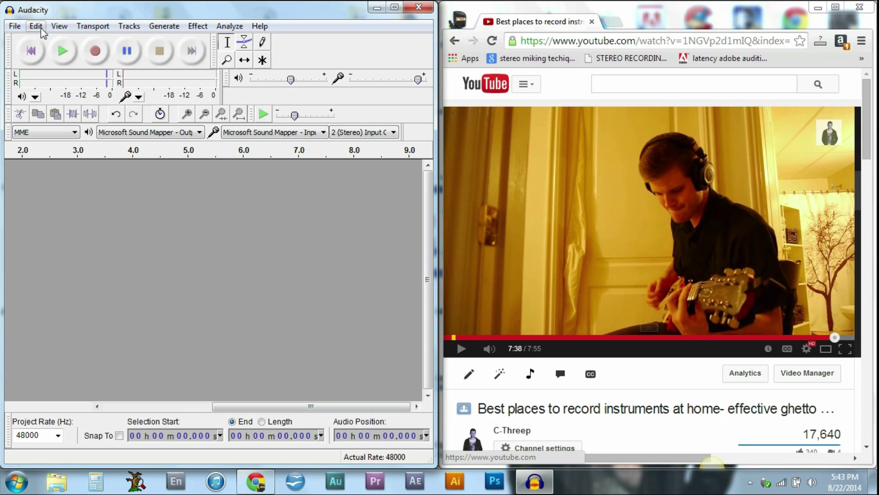
- Set Audacity's Devices preferences to record from Stereo Mix with 2 (Stereo) channels
left_click(36, 26)
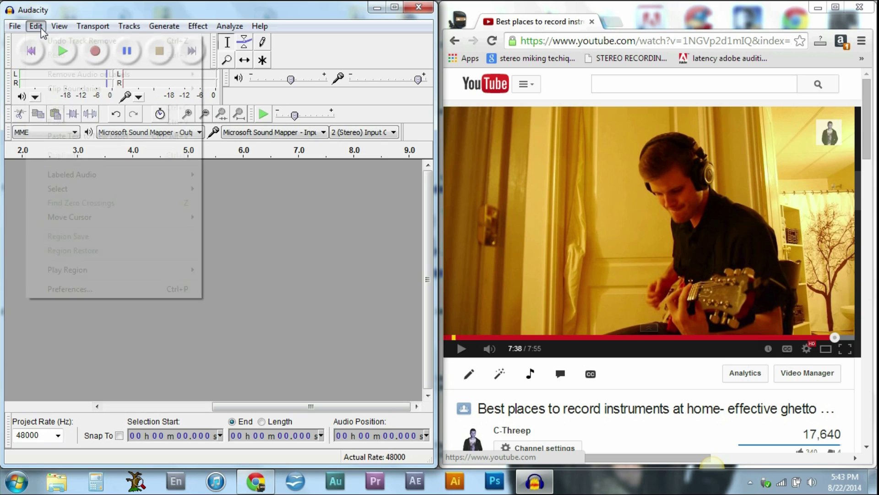
left_click(94, 294)
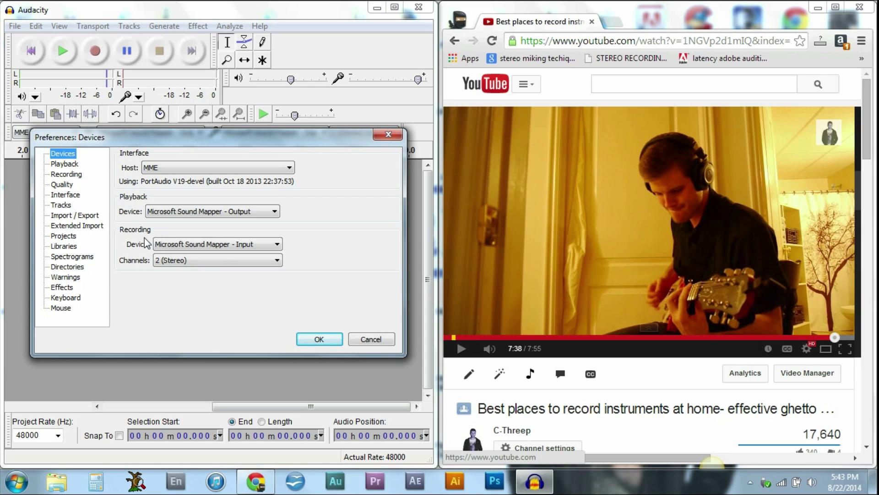
left_click(191, 243)
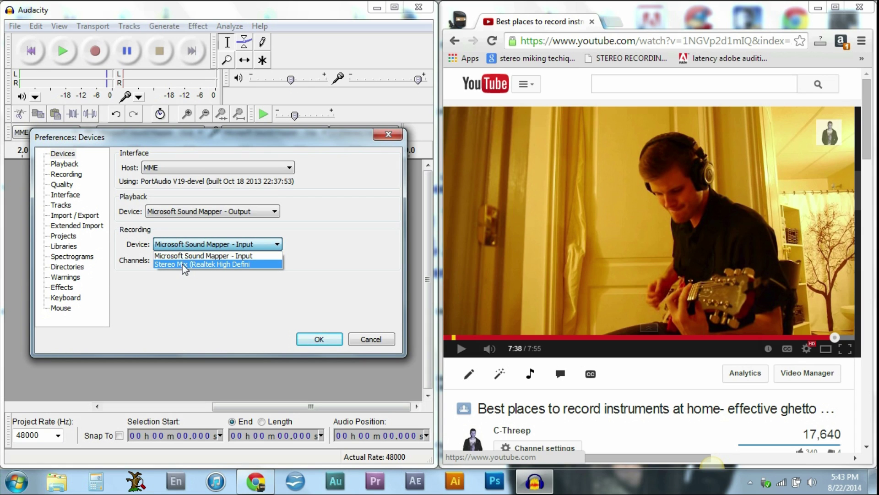
left_click(182, 265)
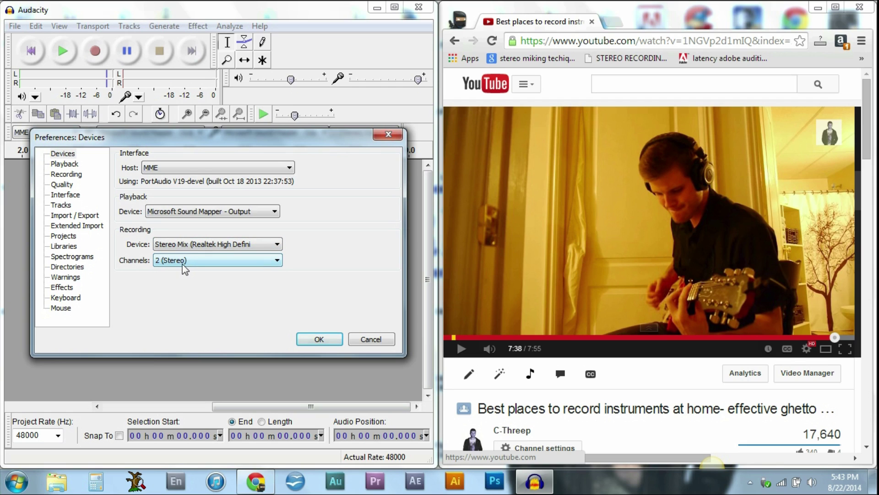
left_click(193, 264)
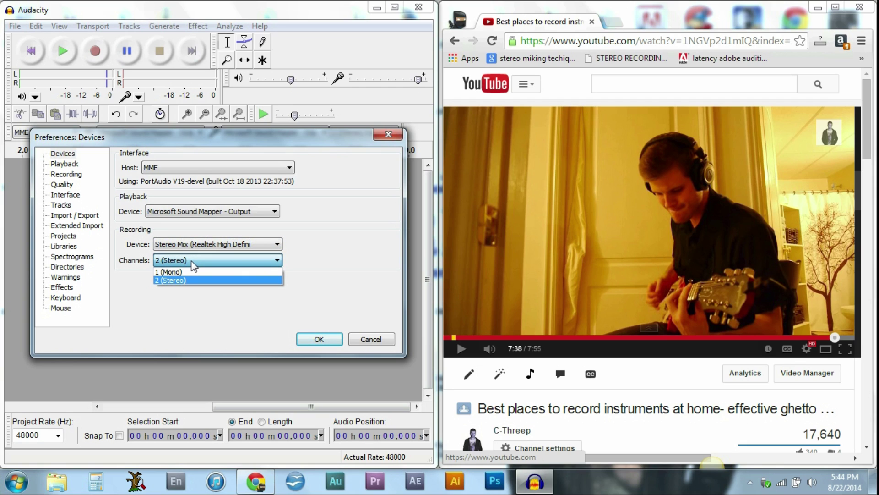
left_click(193, 265)
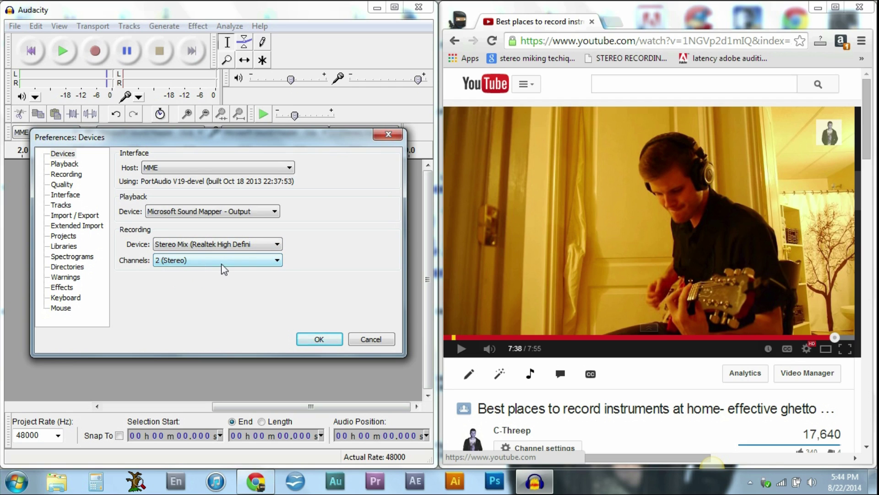
left_click(319, 340)
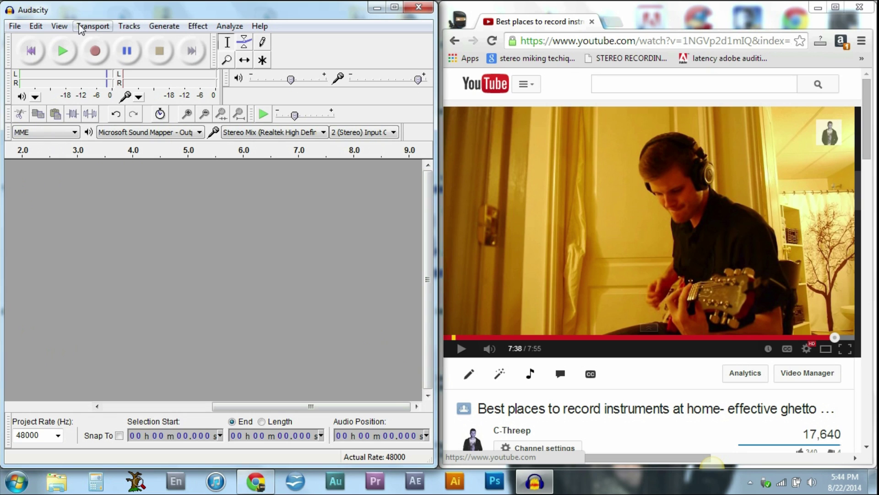
- Record about seven seconds of the YouTube video's audio through Stereo Mix, then stop
left_click(97, 55)
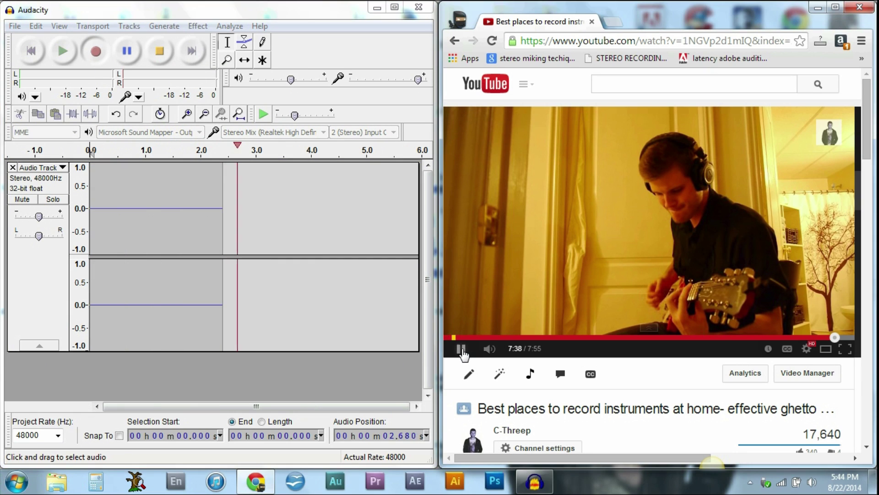
left_click(462, 353)
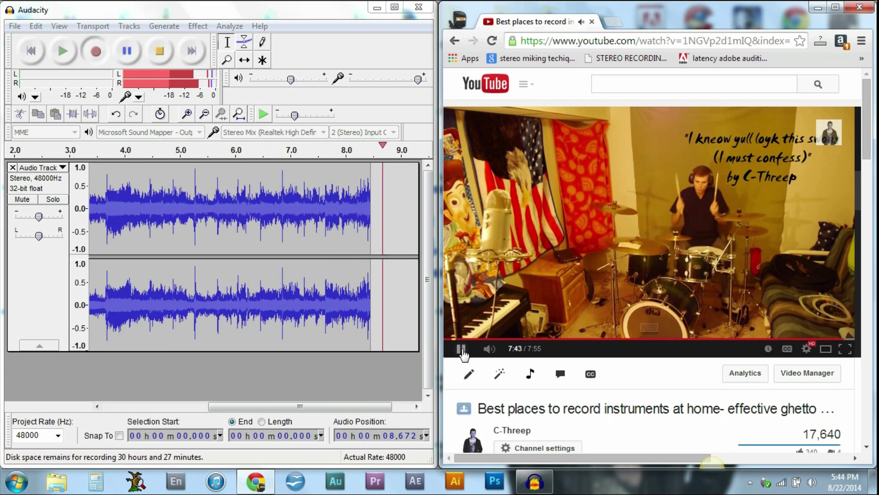
left_click(463, 353)
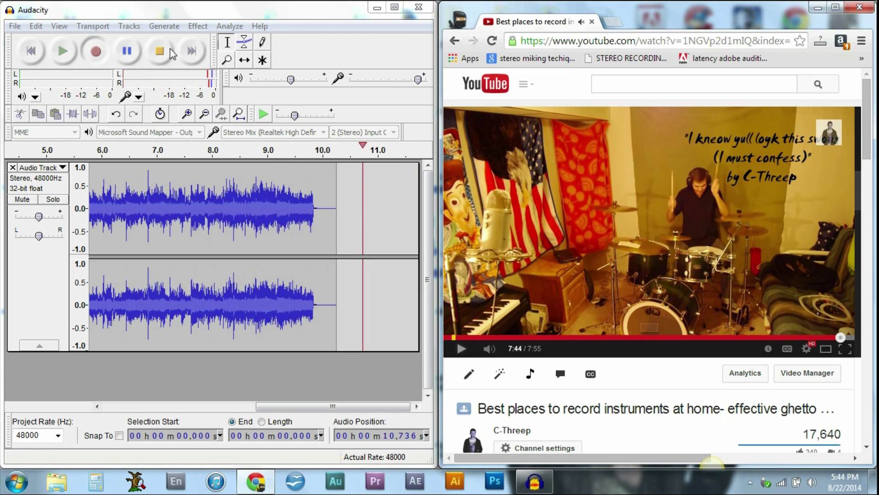
left_click(161, 50)
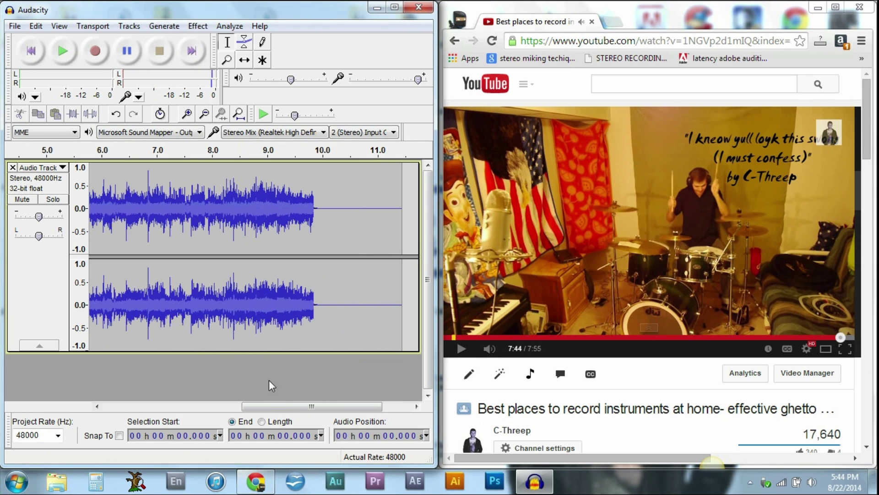
mouse_move(283, 406)
left_mouse_down()
mouse_move(50, 388)
mouse_move(55, 406)
left_mouse_up()
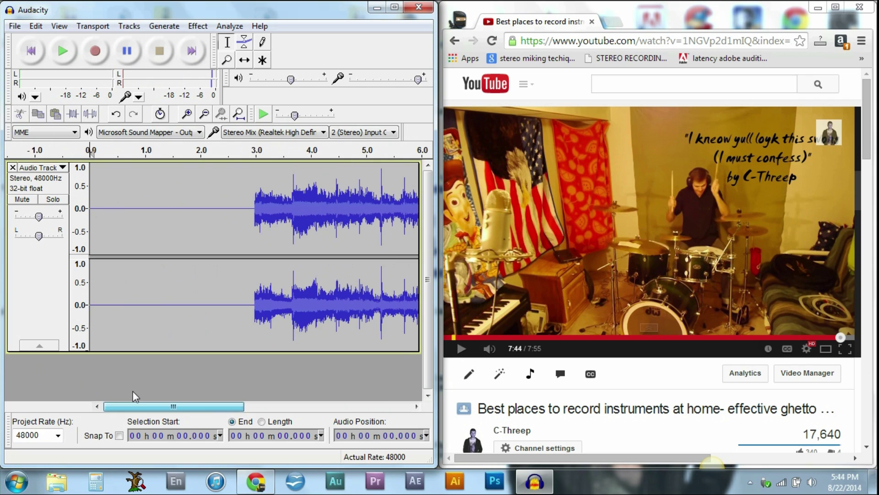
left_click(221, 157)
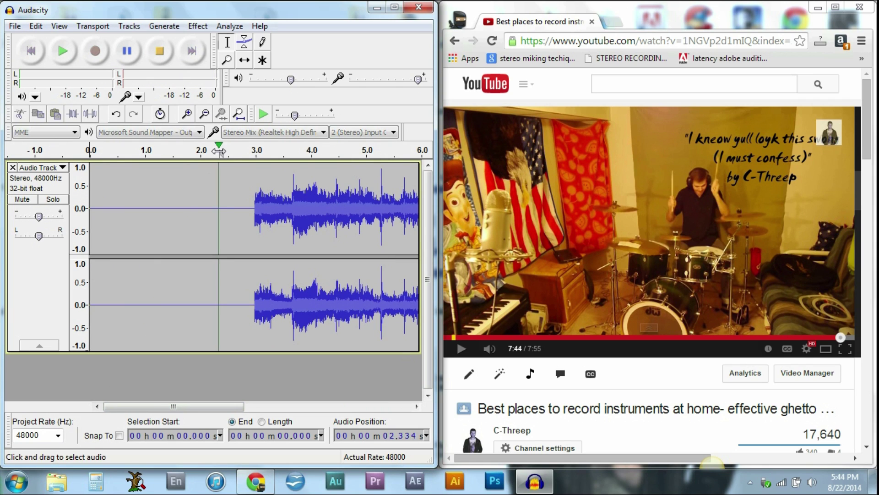